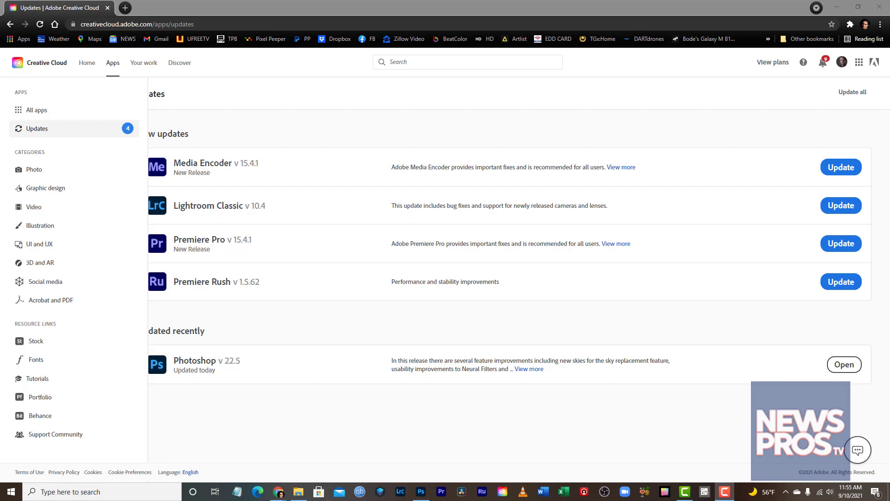
# Switch from Creative Cloud to the Photoshop window showing the suburban house photo
pyautogui.hotkey('alt', 'Tab')
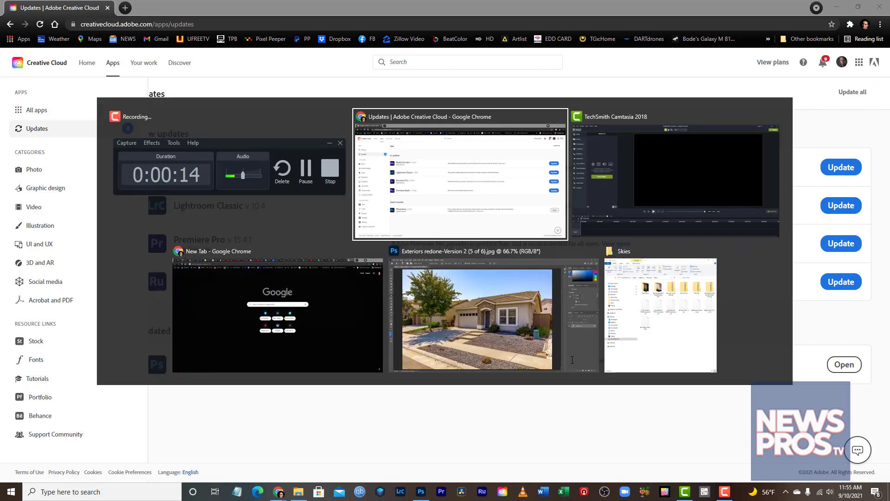
pyautogui.hotkey('alt', 'Tab')
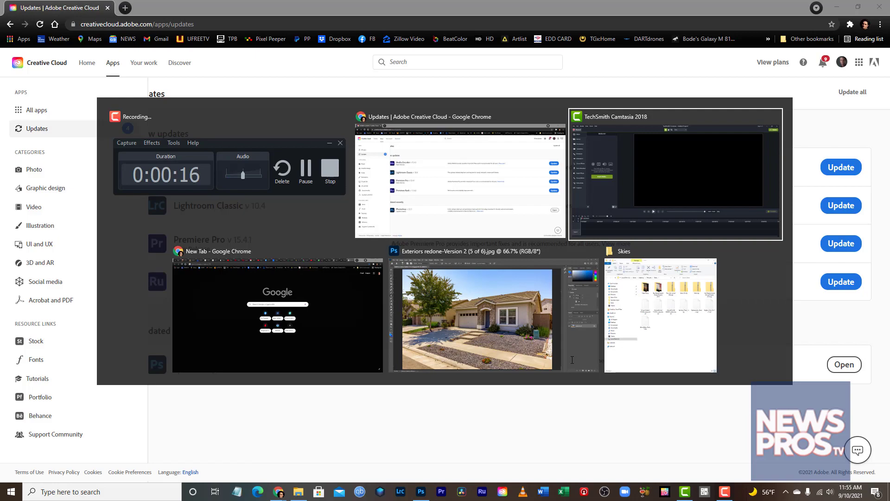
pyautogui.hotkey('alt', 'Tab')
pyautogui.hotkey('alt', 'Tab')
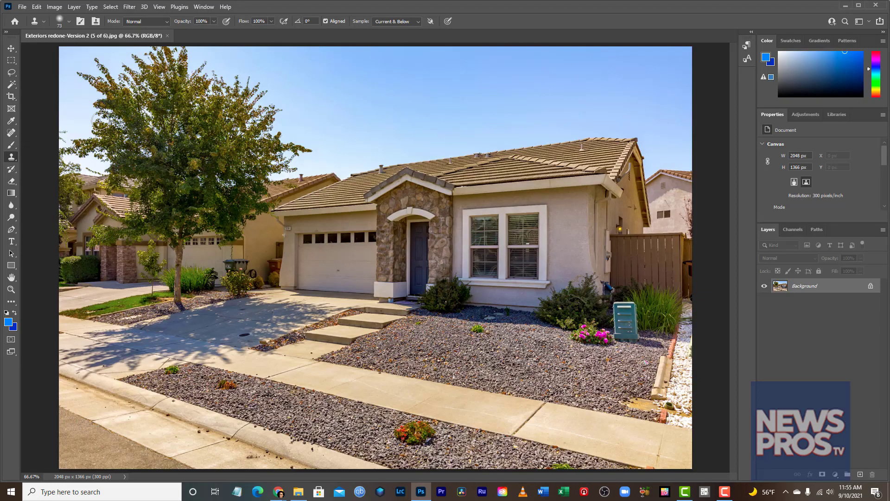
# Open Edit > Sky Replacement and select the Custom SKies preset group
pyautogui.click(22, 7)
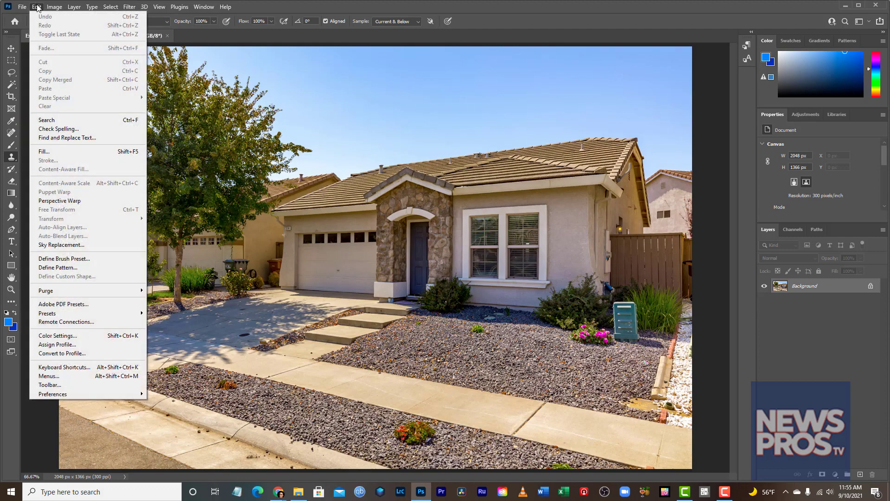
pyautogui.click(80, 245)
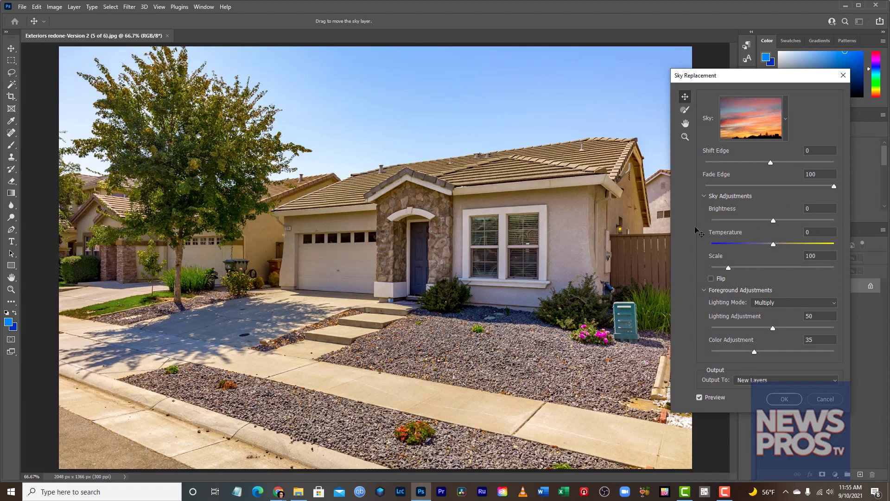
pyautogui.click(785, 132)
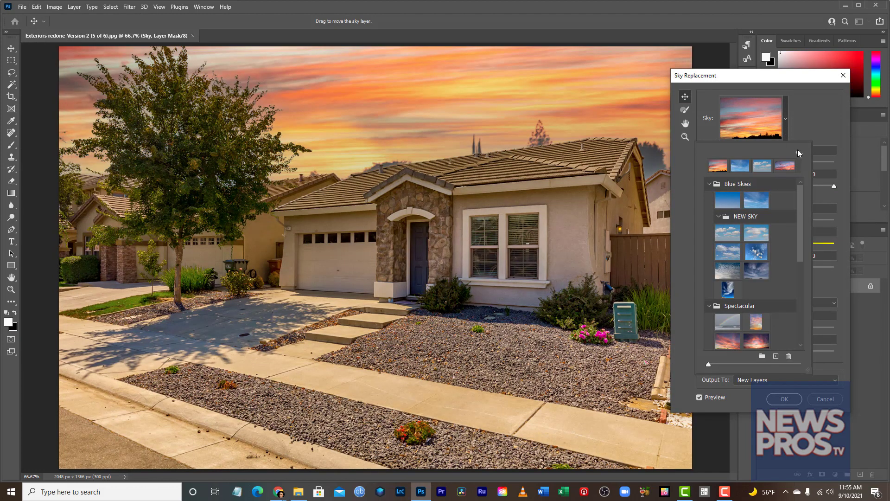
pyautogui.scroll(-3, 765, 278)
pyautogui.scroll(-3, 775, 291)
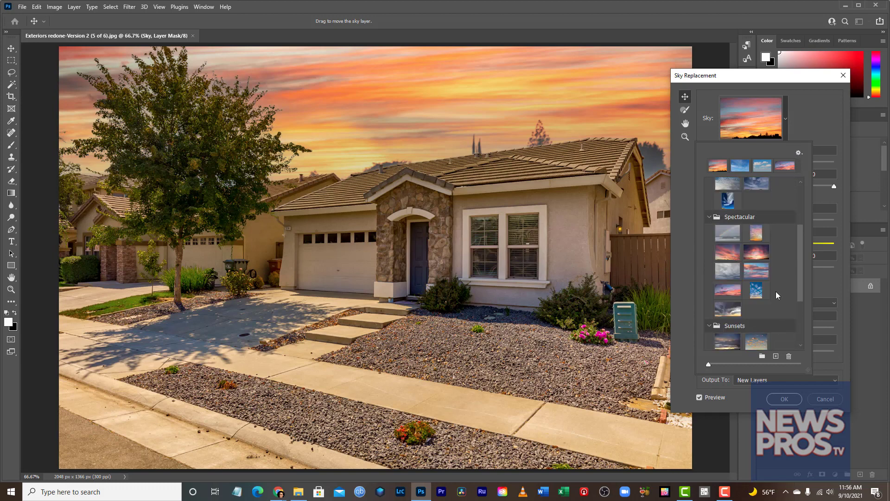
pyautogui.scroll(-3, 775, 293)
pyautogui.click(741, 325)
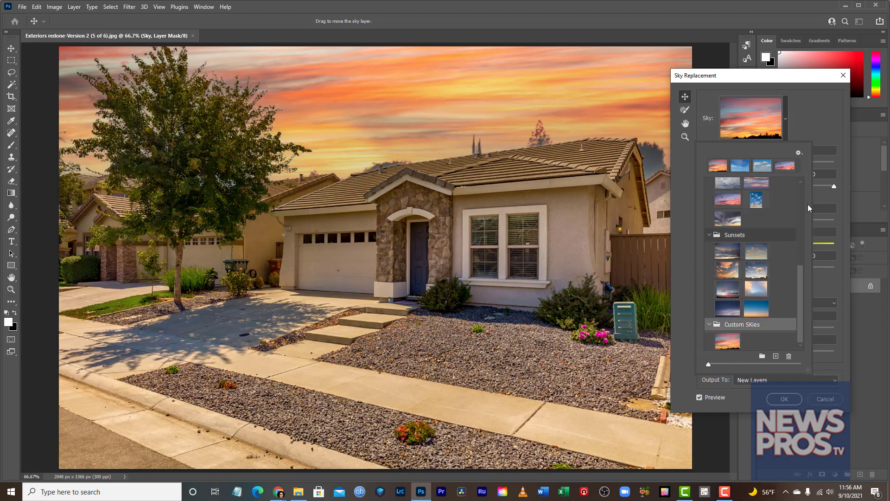
pyautogui.click(798, 153)
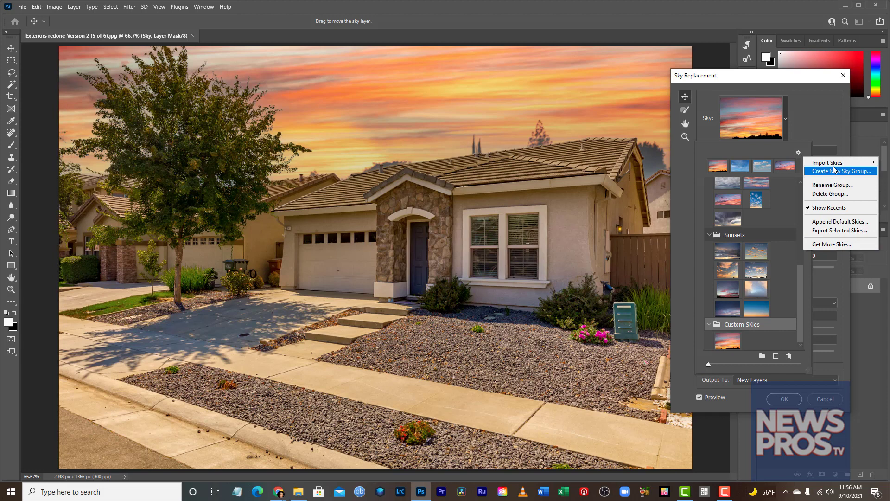
pyautogui.moveTo(840, 163)
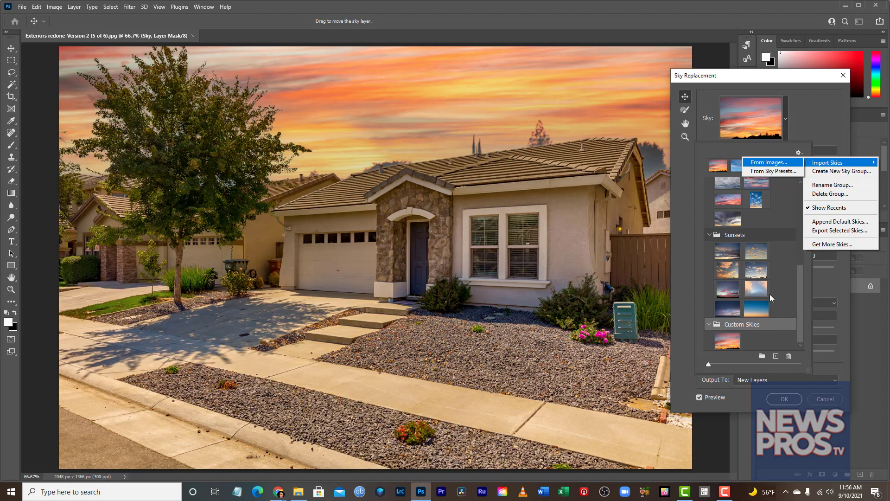
# Reopen the sky preset gear menu to reach Import Skies > From Images
pyautogui.click(760, 332)
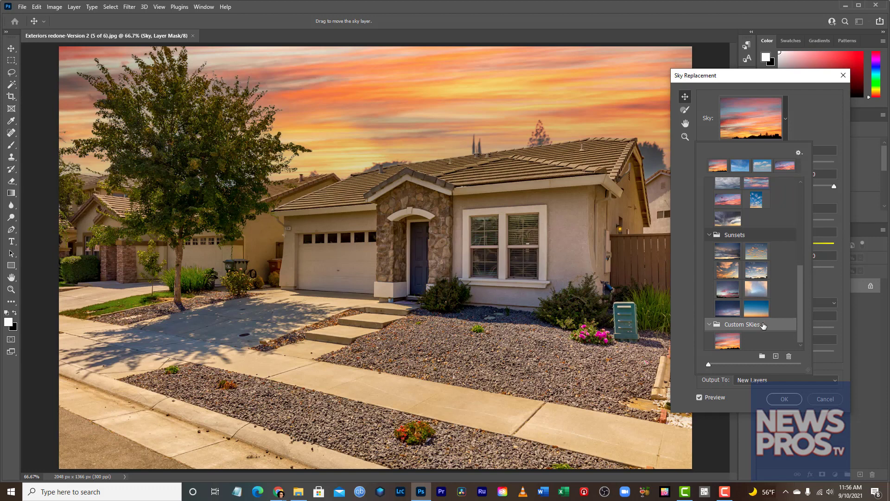
pyautogui.click(800, 154)
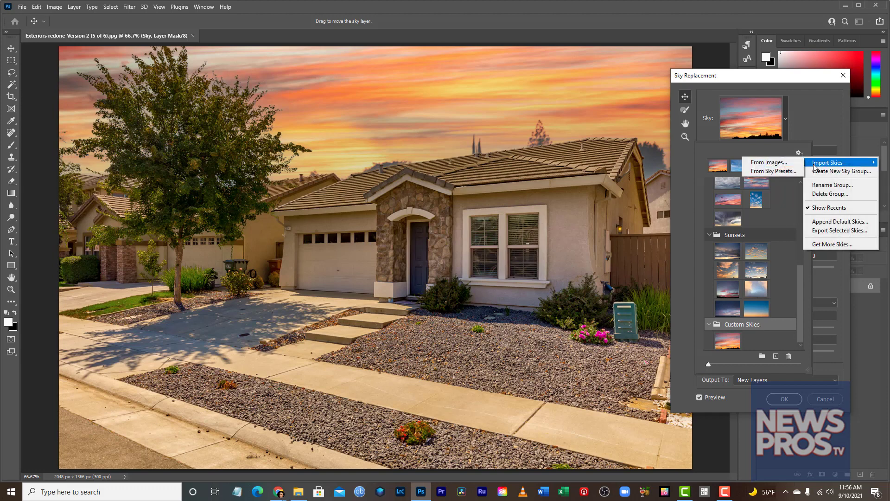
# Import all images in Sky Replacement Group Project 2018 except Lawn1, Lawn4 and Lawn5 as skies
pyautogui.click(777, 163)
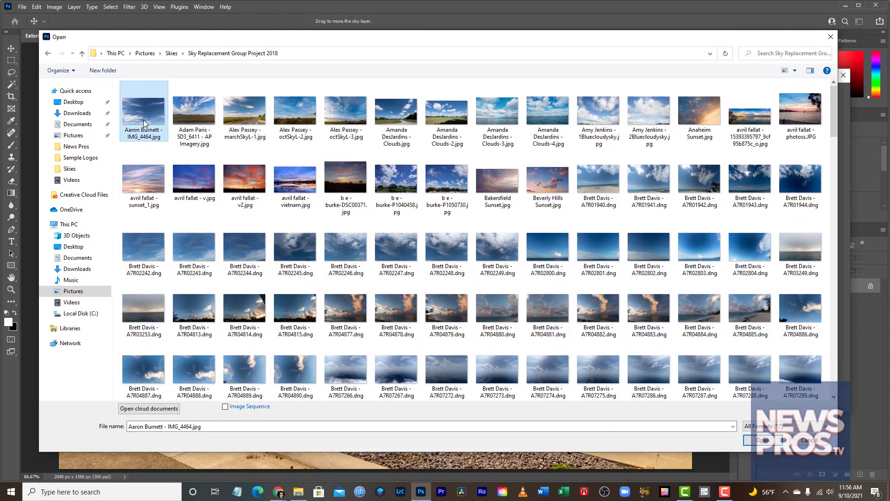
pyautogui.hotkey('ctrl', 'a')
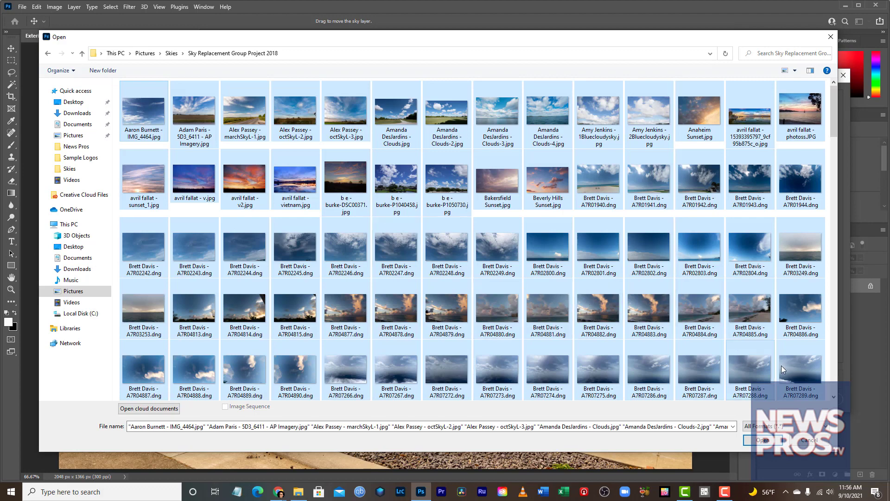
pyautogui.scroll(-10, 747, 335)
pyautogui.scroll(-5, 747, 334)
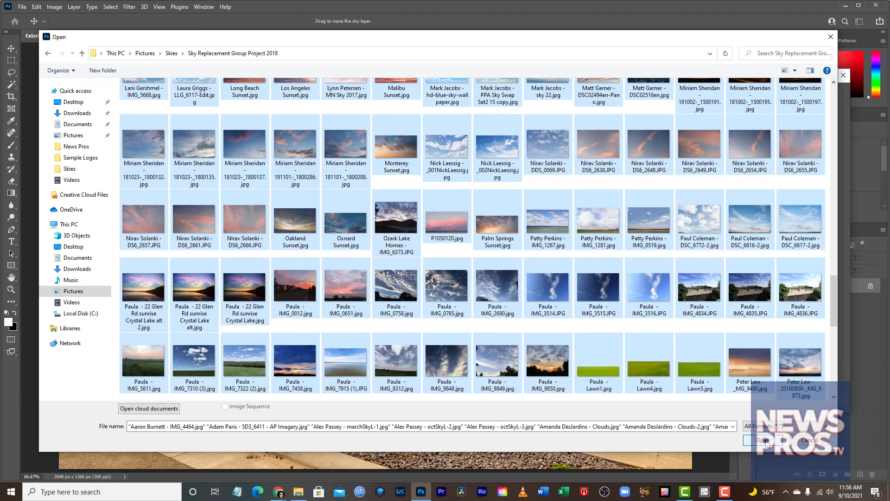
pyautogui.keyDown('ctrl'); pyautogui.click(599, 377); pyautogui.keyUp('ctrl')
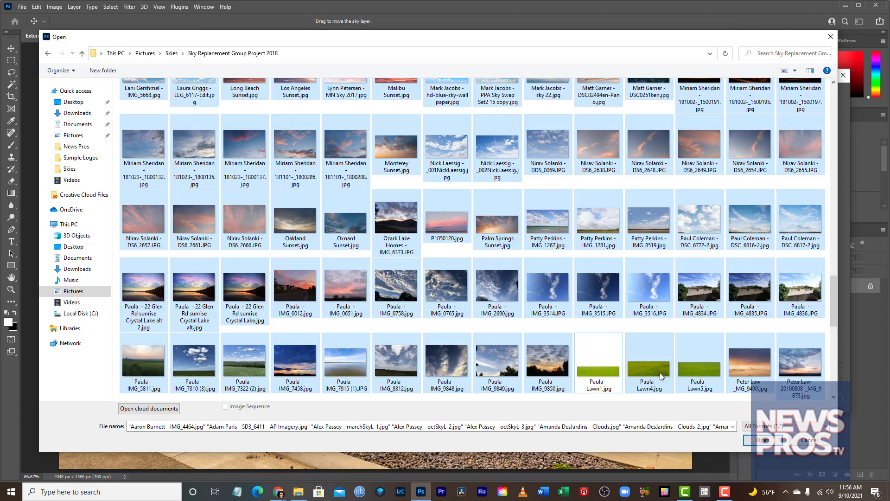
pyautogui.keyDown('ctrl'); pyautogui.click(649, 375); pyautogui.keyUp('ctrl')
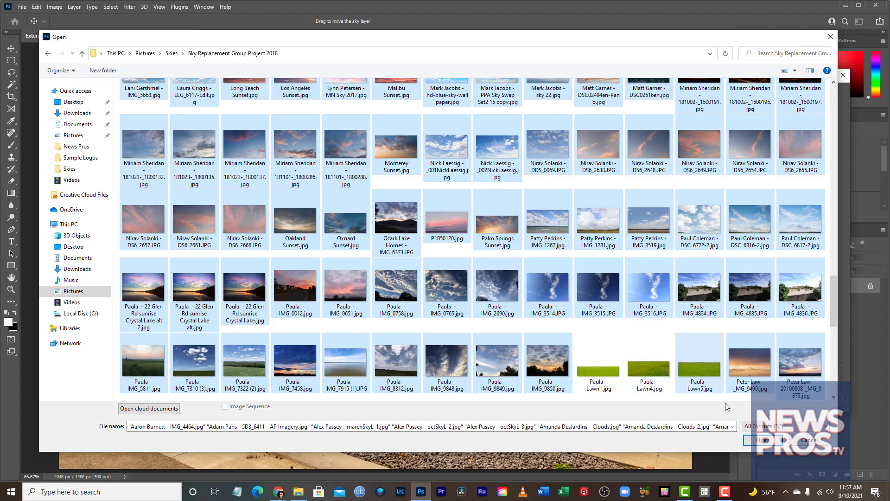
pyautogui.keyDown('ctrl'); pyautogui.click(694, 375); pyautogui.keyUp('ctrl')
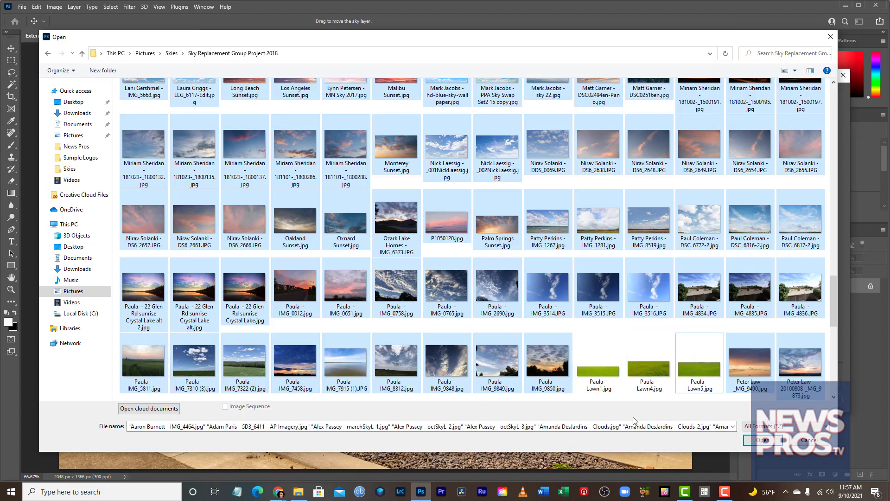
pyautogui.click(764, 440)
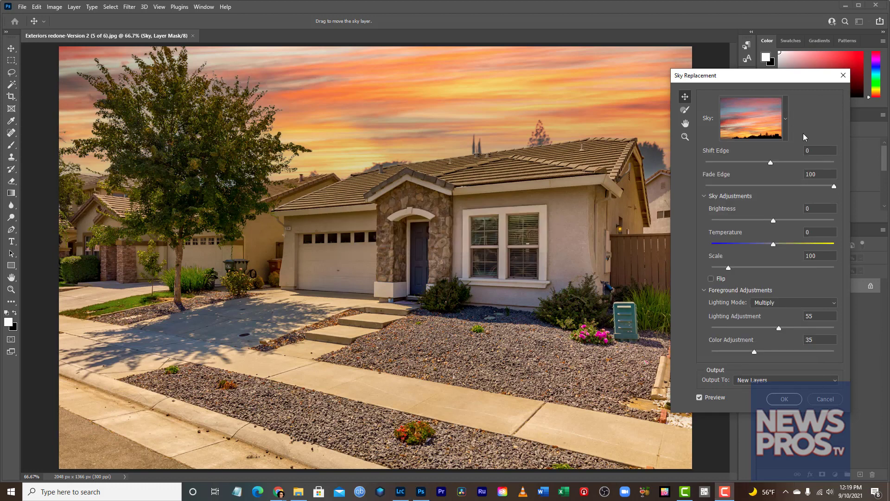
# Preview the imported fire and jack-o'-lantern skies behind the house
pyautogui.click(787, 137)
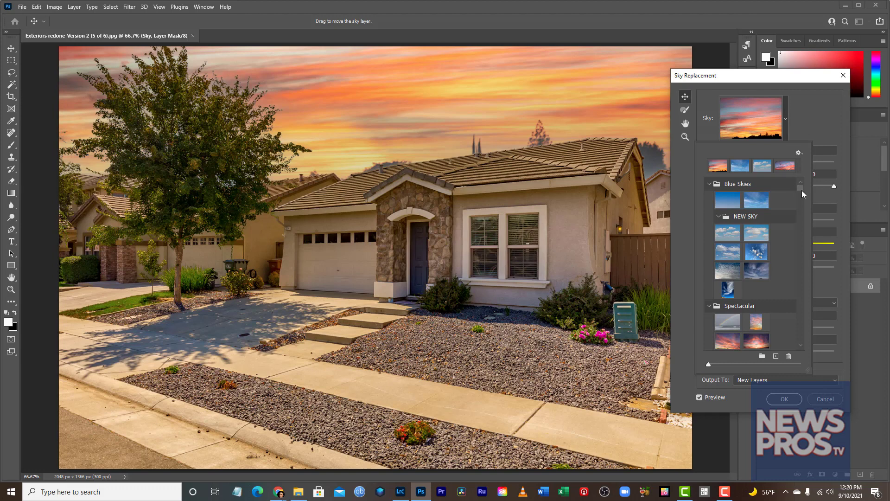
pyautogui.moveTo(798, 185)
pyautogui.mouseDown()
pyautogui.moveTo(797, 327)
pyautogui.moveTo(804, 198)
pyautogui.moveTo(802, 246)
pyautogui.mouseUp()
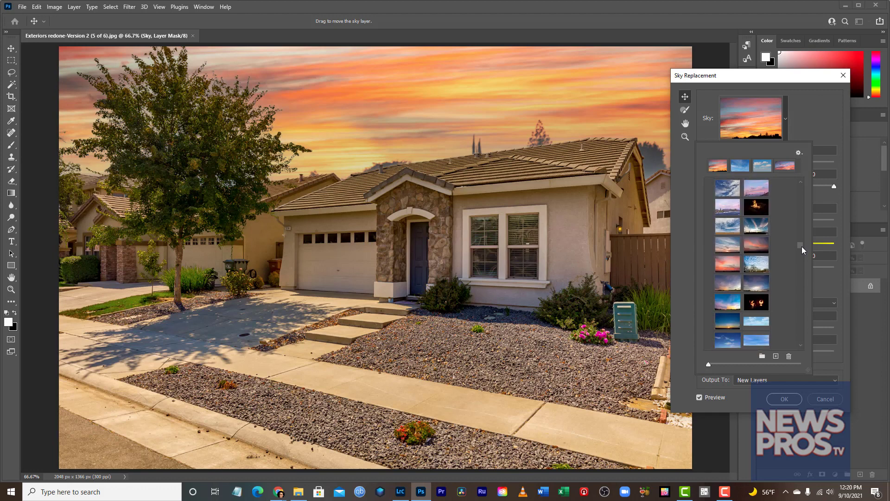
pyautogui.click(756, 207)
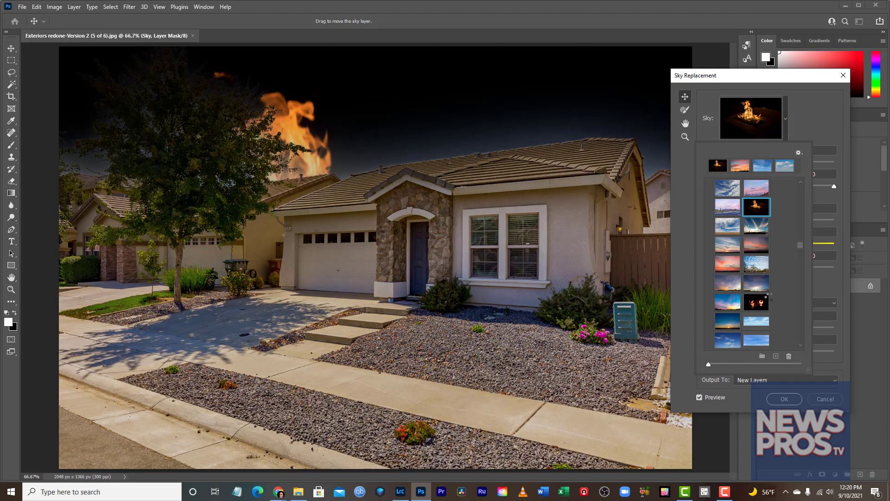
pyautogui.click(764, 302)
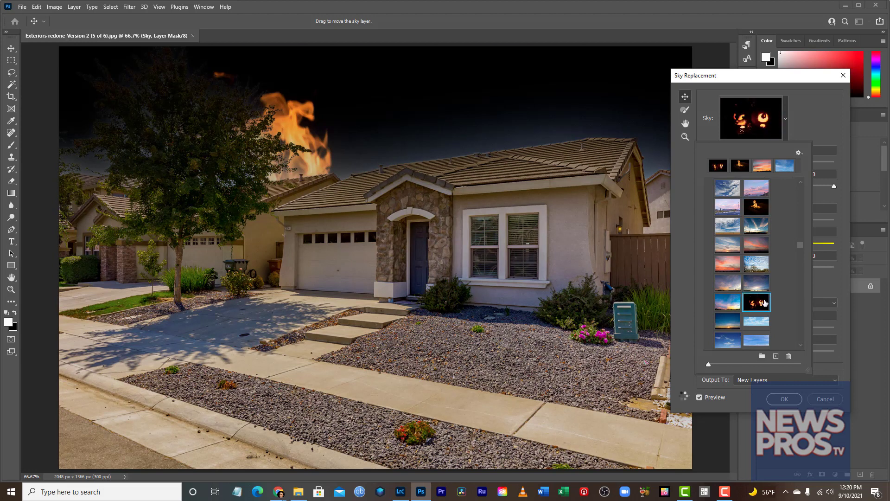
pyautogui.click(756, 207)
pyautogui.moveTo(800, 245); pyautogui.dragTo(801, 271)
# Preview cloudy dusk, golden, dark purple, pink and blue skies over the house
pyautogui.click(758, 233)
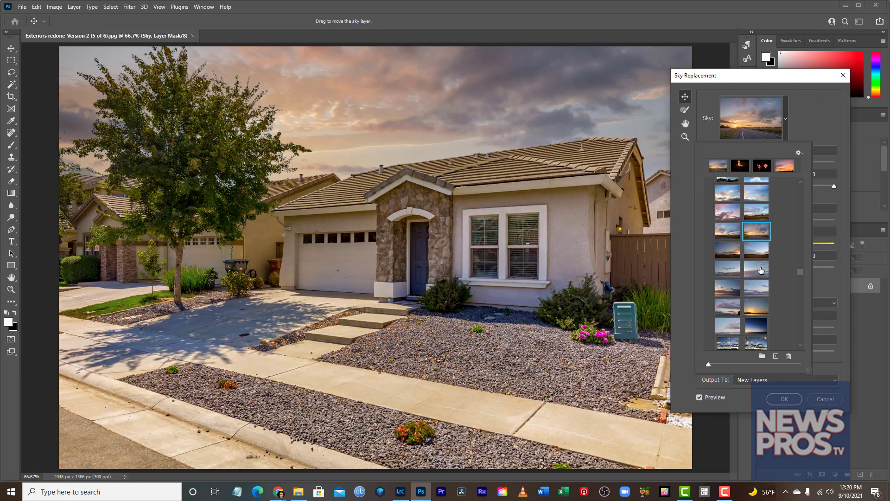
pyautogui.click(760, 309)
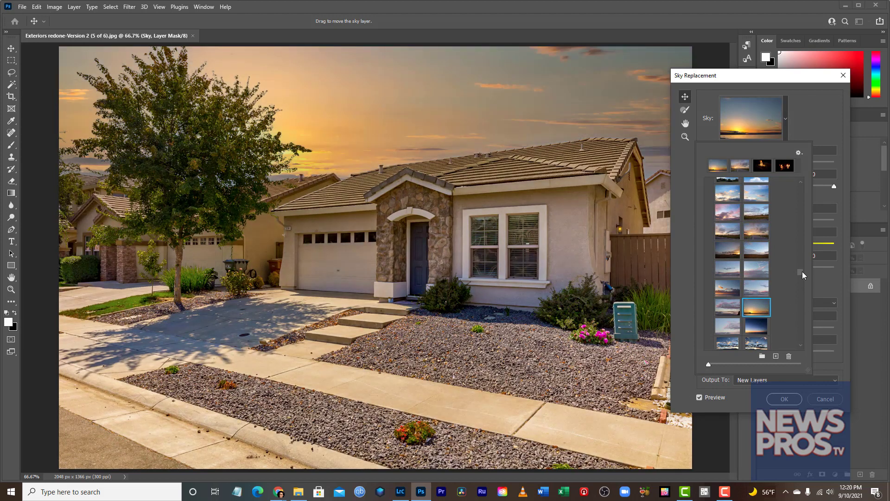
pyautogui.moveTo(802, 271); pyautogui.dragTo(803, 281)
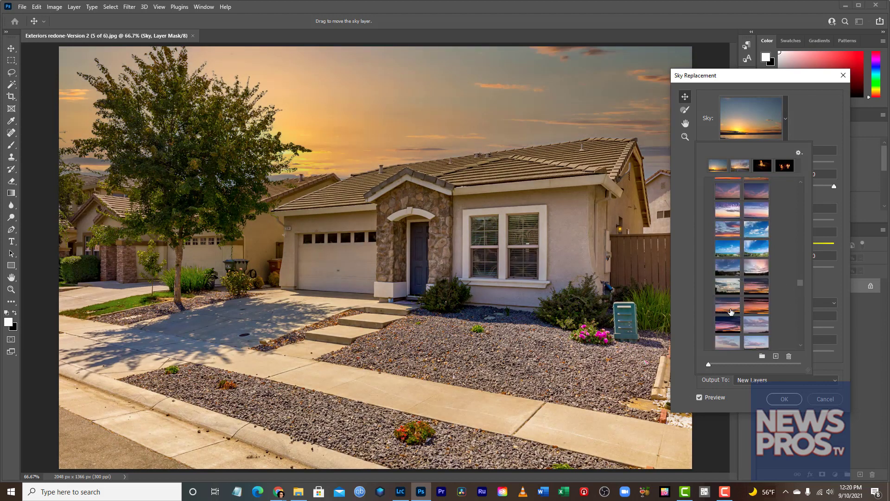
pyautogui.click(728, 325)
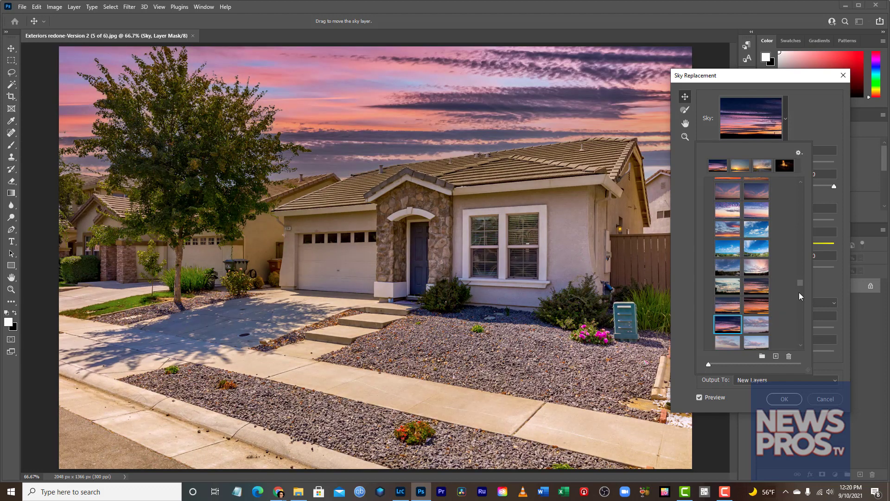
pyautogui.moveTo(799, 283); pyautogui.dragTo(805, 320)
pyautogui.click(727, 303)
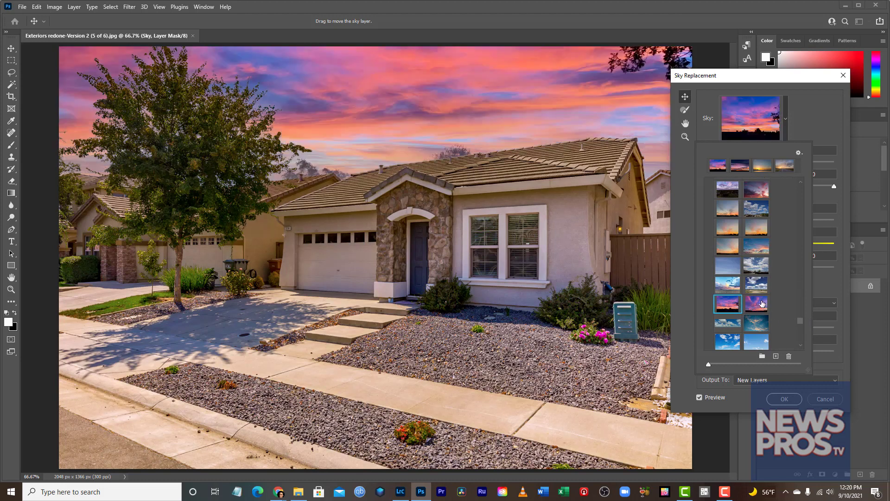
pyautogui.click(761, 303)
pyautogui.click(757, 323)
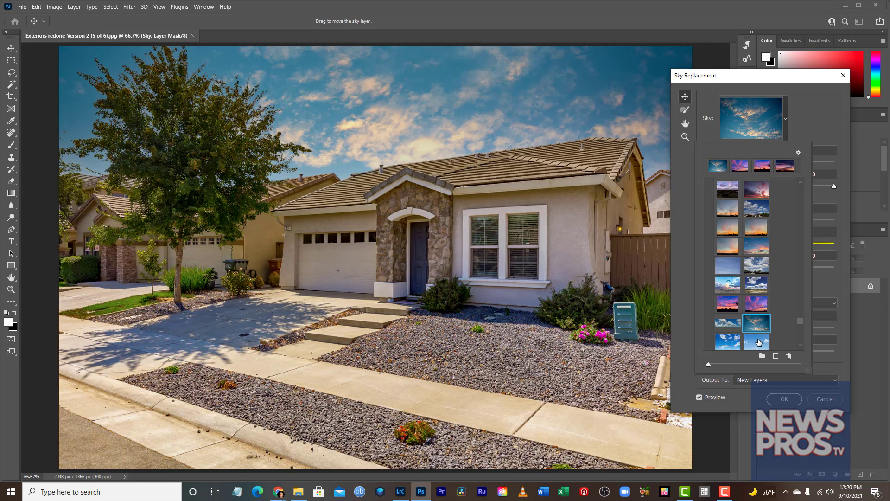
pyautogui.click(758, 339)
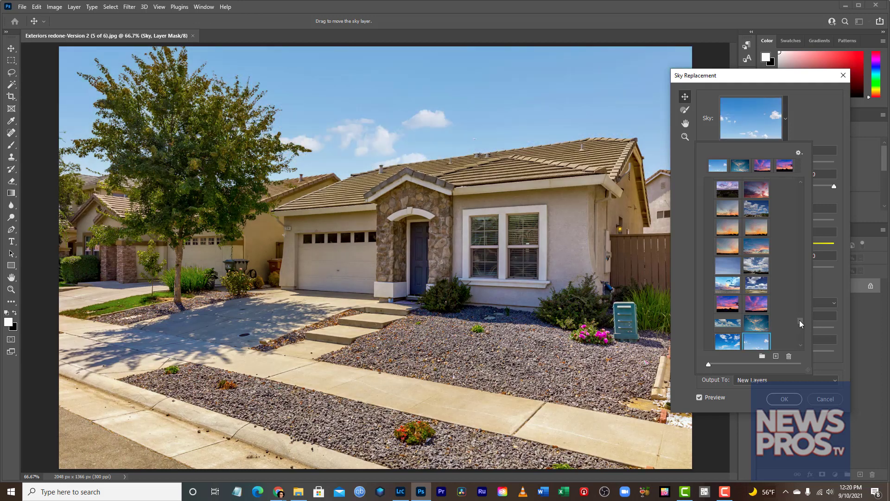
# Compare pink cloudy skies, then apply the pink-purple sunset with OK
pyautogui.moveTo(799, 320); pyautogui.dragTo(802, 334)
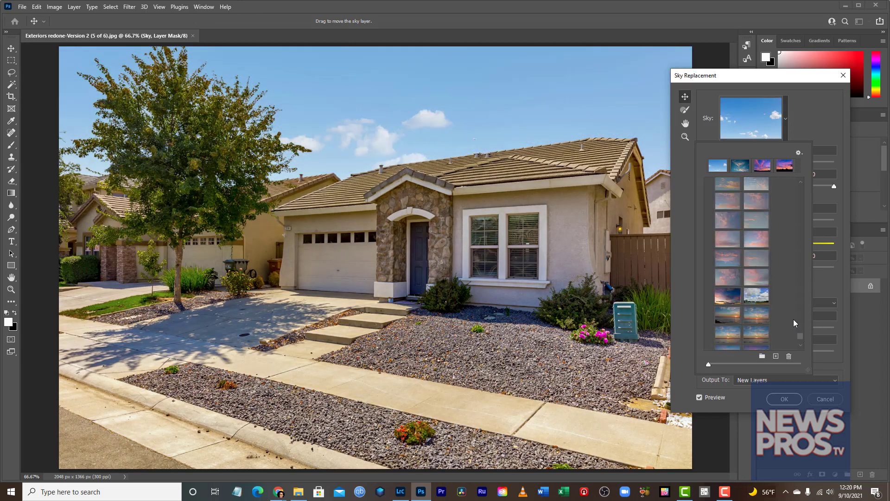
pyautogui.click(735, 277)
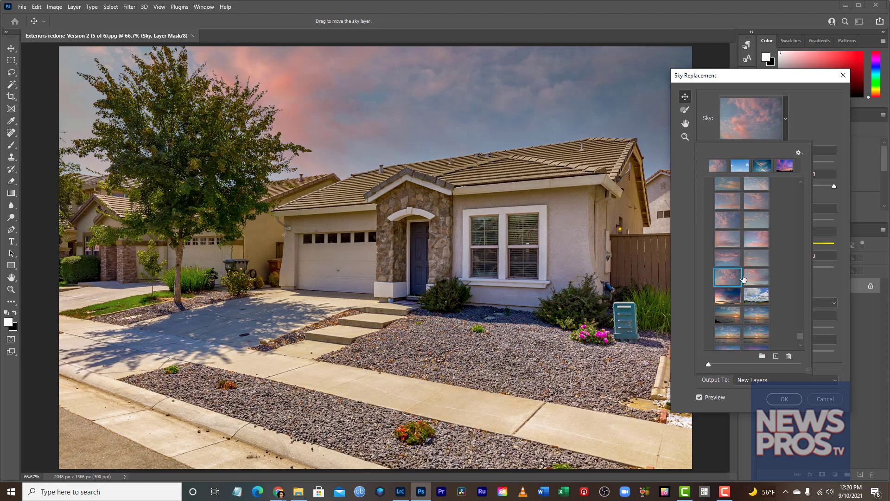
pyautogui.click(755, 277)
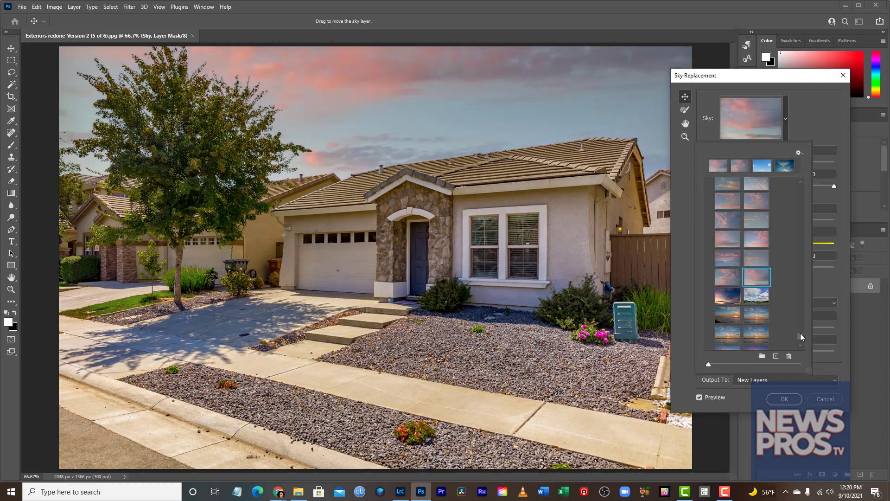
pyautogui.moveTo(800, 332); pyautogui.dragTo(800, 335)
pyautogui.click(757, 278)
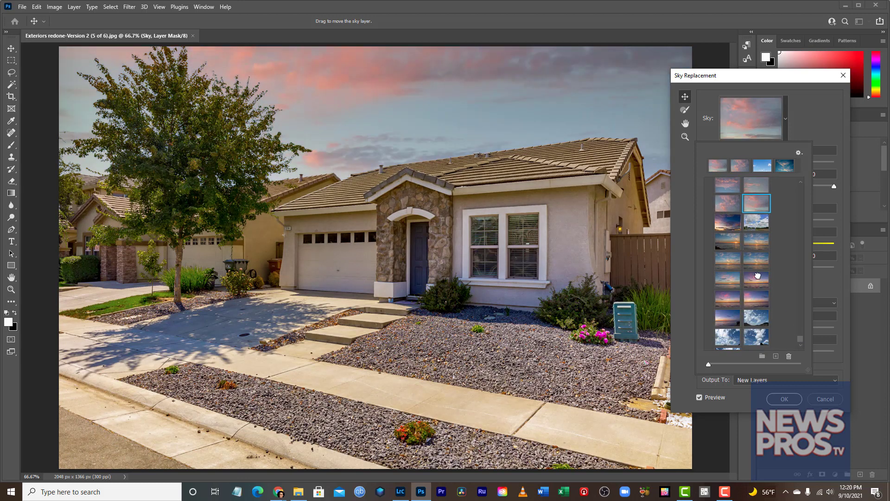
pyautogui.click(731, 298)
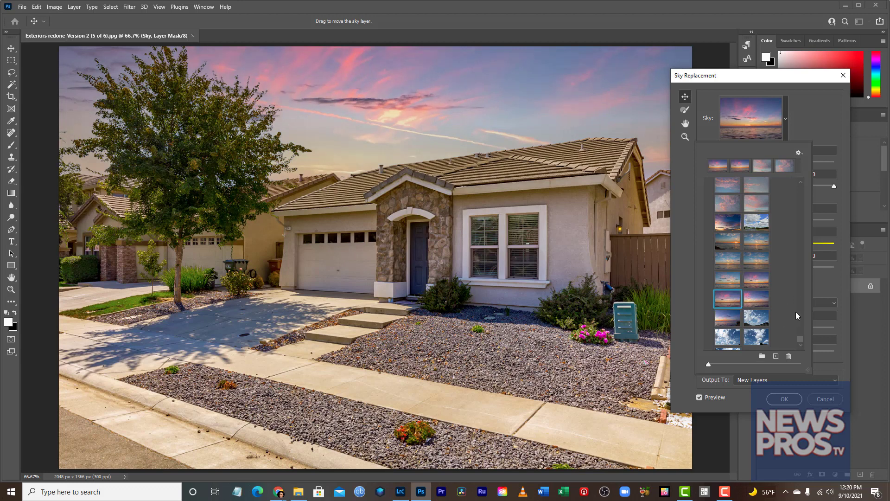
pyautogui.click(757, 298)
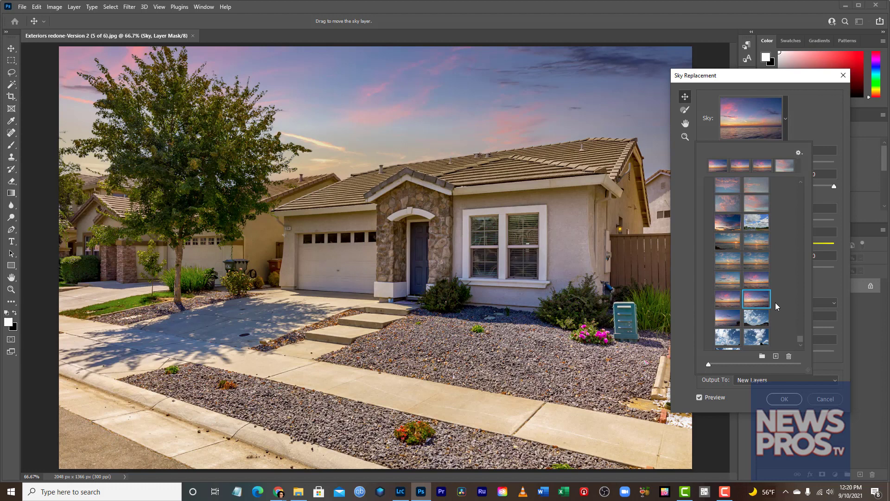
pyautogui.scroll(-2, 801, 338)
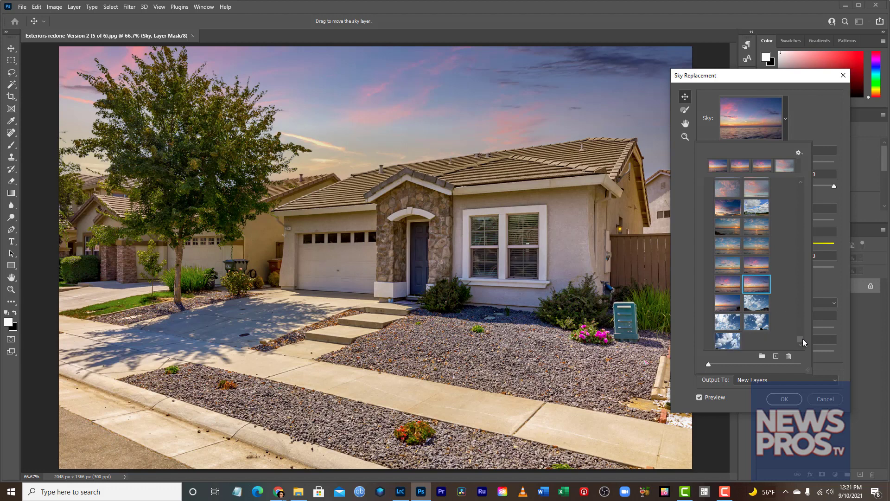
pyautogui.click(783, 400)
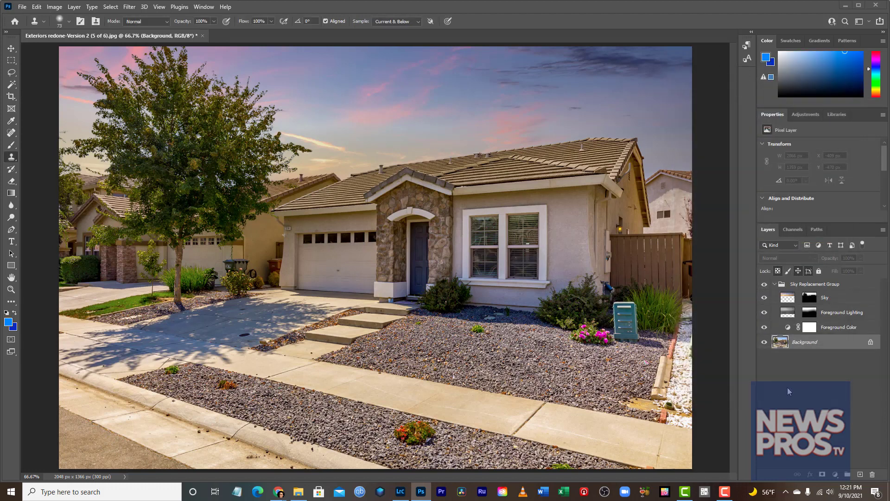